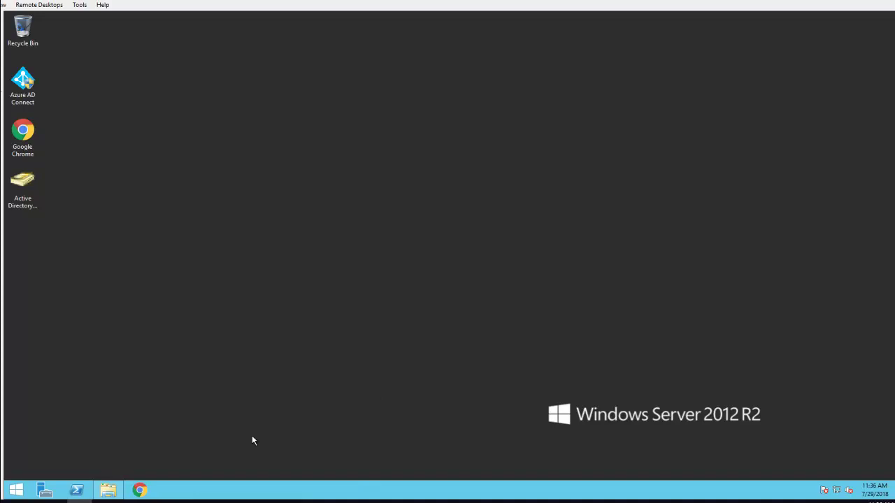
# Open Google Chrome and go to portal.office.com
pyautogui.click(144, 489)
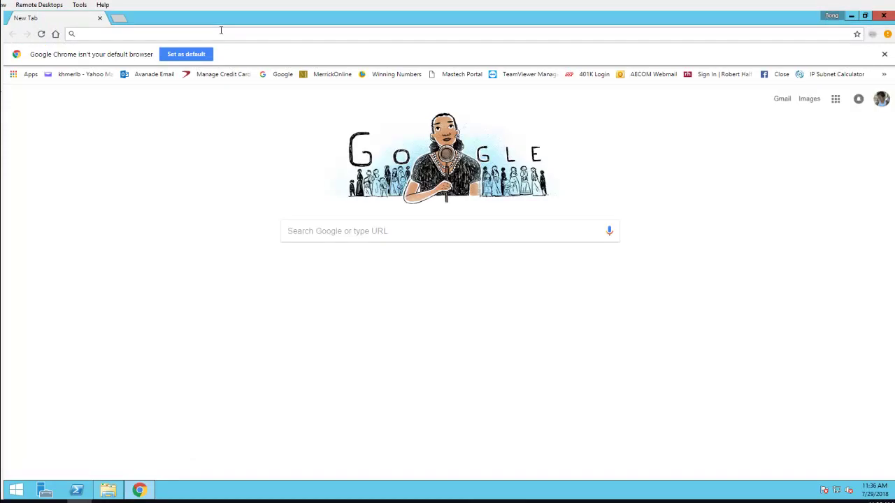
pyautogui.write('port')
pyautogui.press('Right')
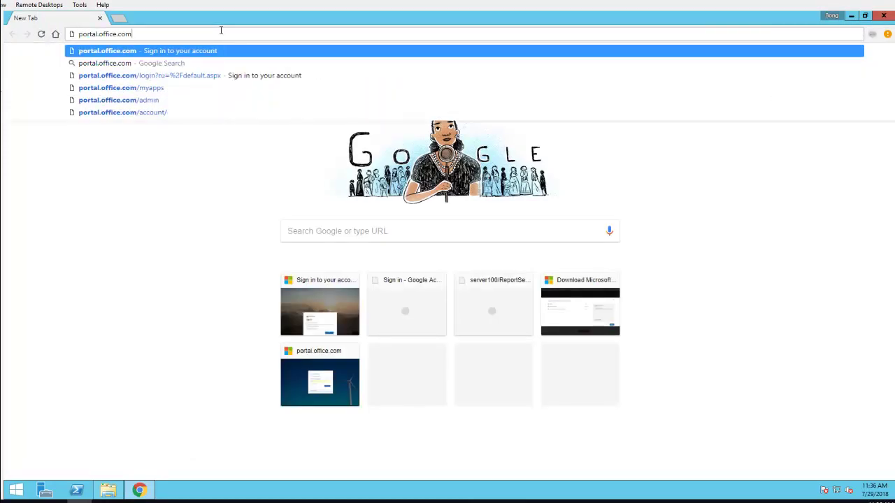
pyautogui.press('Return')
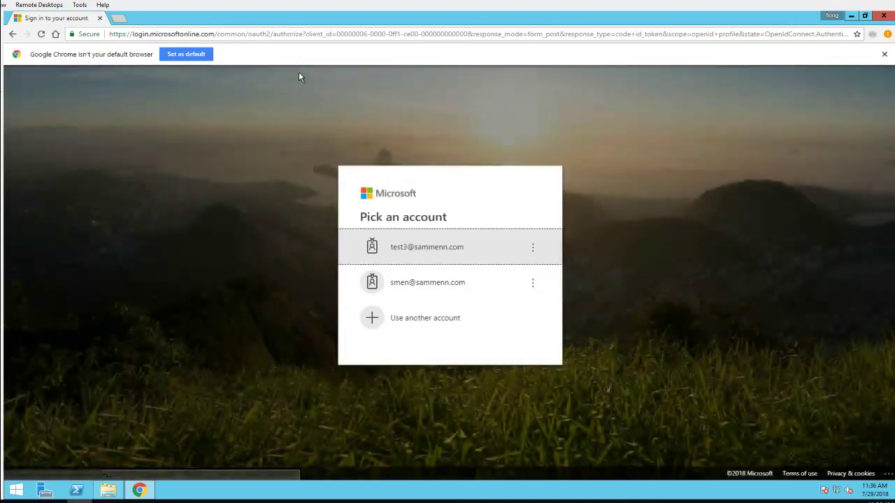
# Sign in with the saved administrator account using its prefilled password and open the Admin app from the Office 365 home page
pyautogui.click(418, 281)
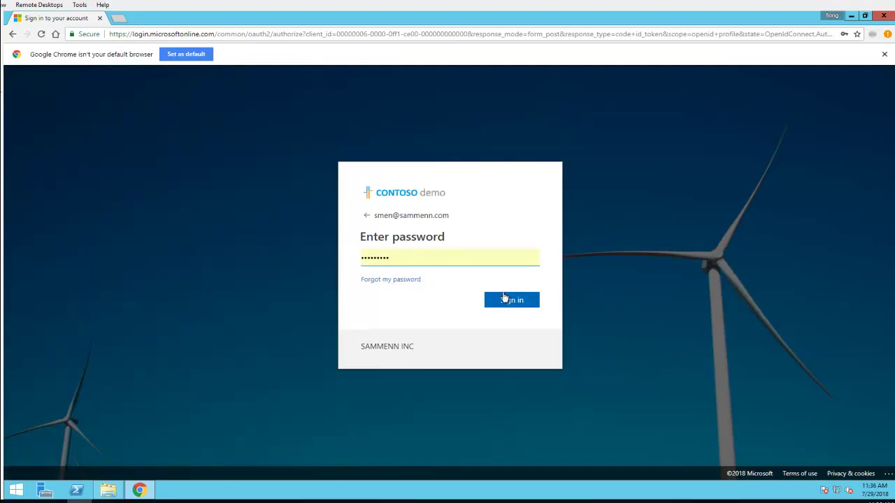
pyautogui.click(516, 304)
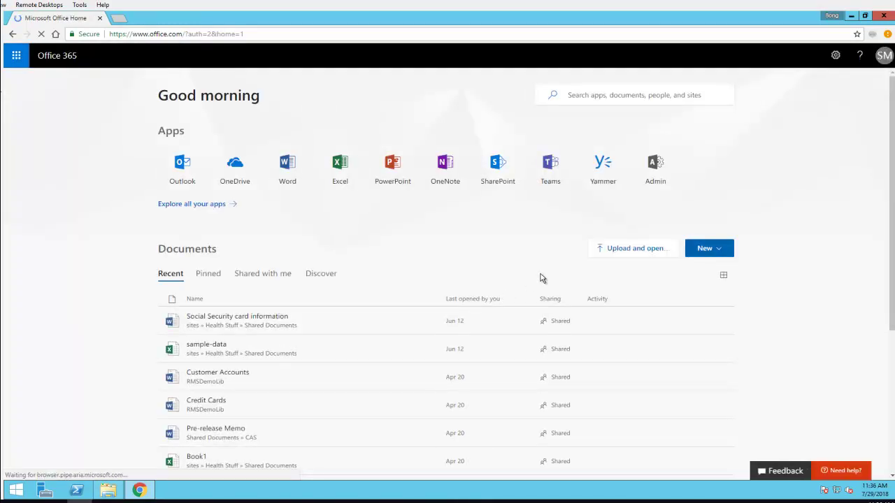
pyautogui.click(655, 173)
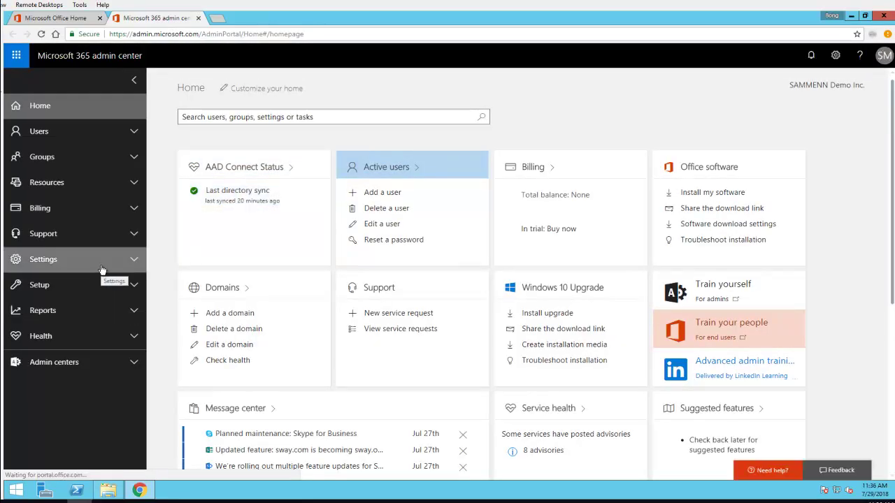
# Open the Services & add-ins page of the admin center settings and find the Microsoft Teams entry
pyautogui.click(53, 290)
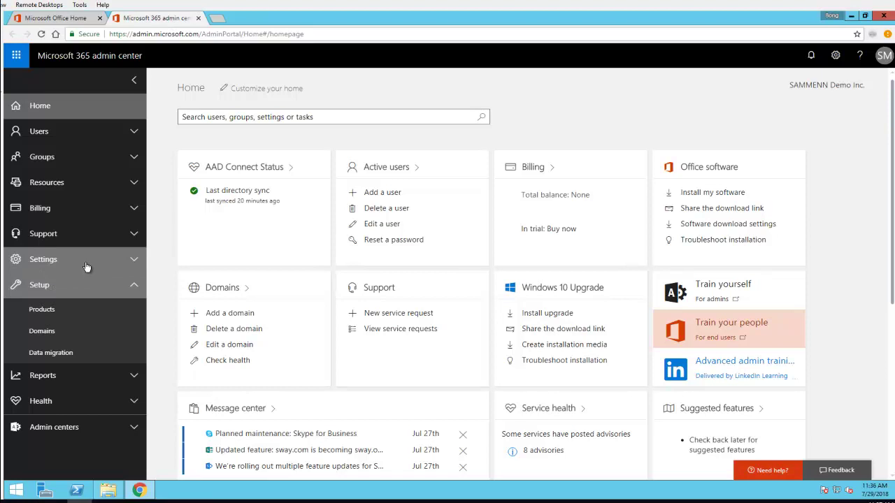
pyautogui.click(86, 263)
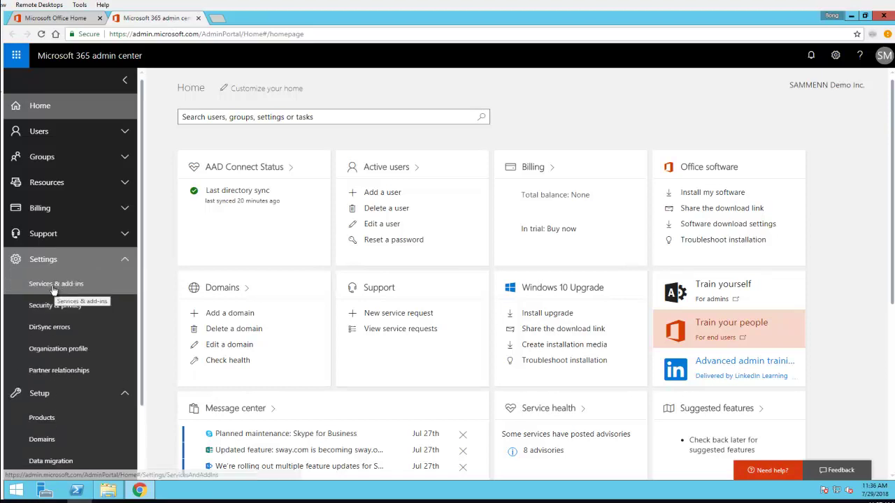
pyautogui.click(114, 396)
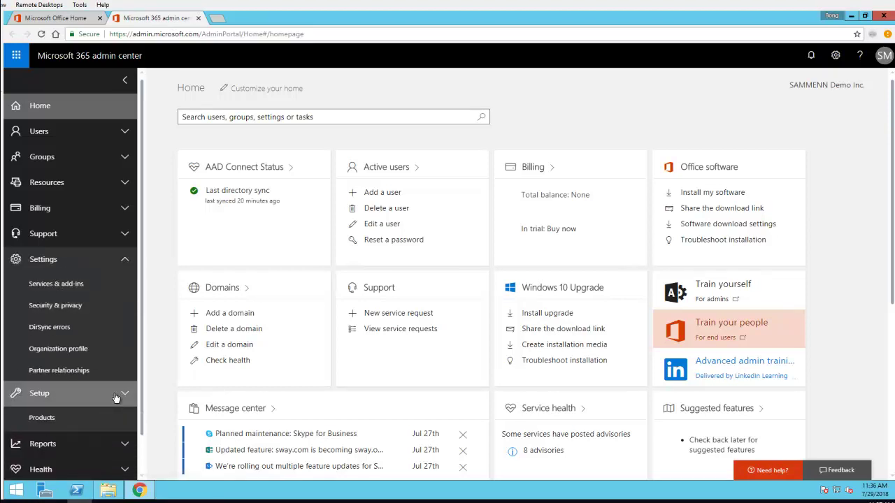
pyautogui.click(66, 285)
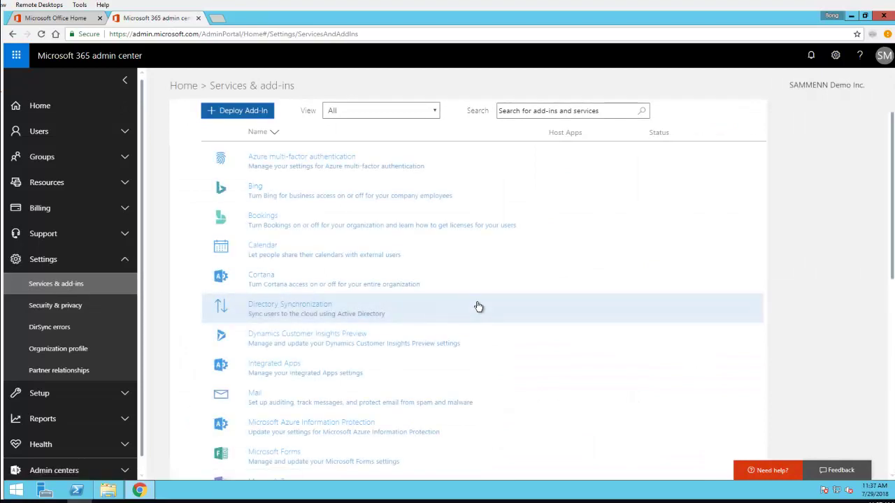
pyautogui.scroll(-3, 480, 306)
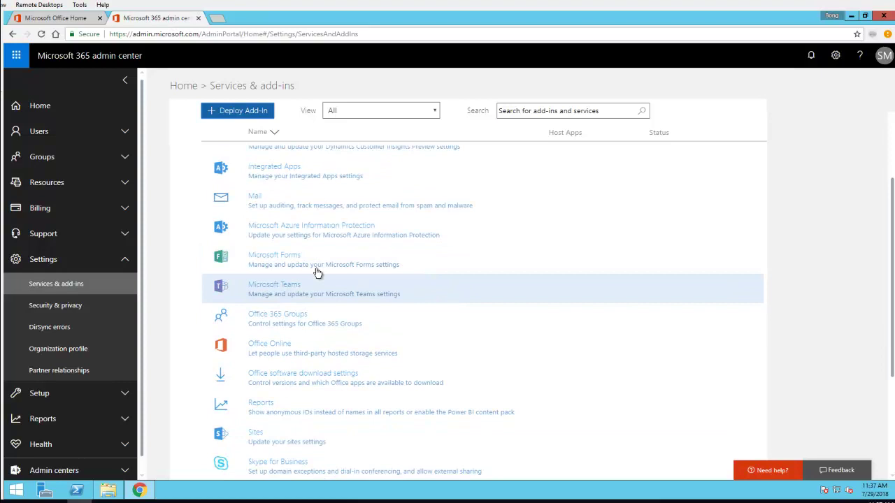
# Try to filter the services and add-ins list by searching for "teams" and "mic", and clear the search
pyautogui.click(557, 112)
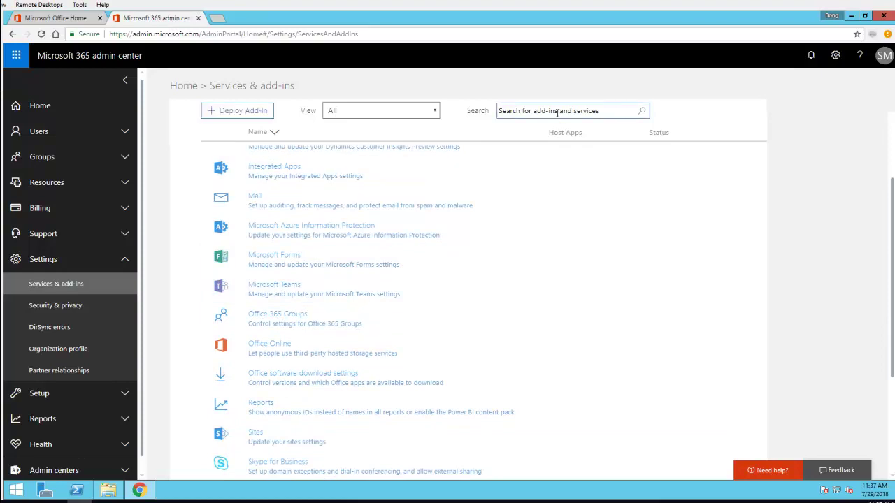
pyautogui.write('team')
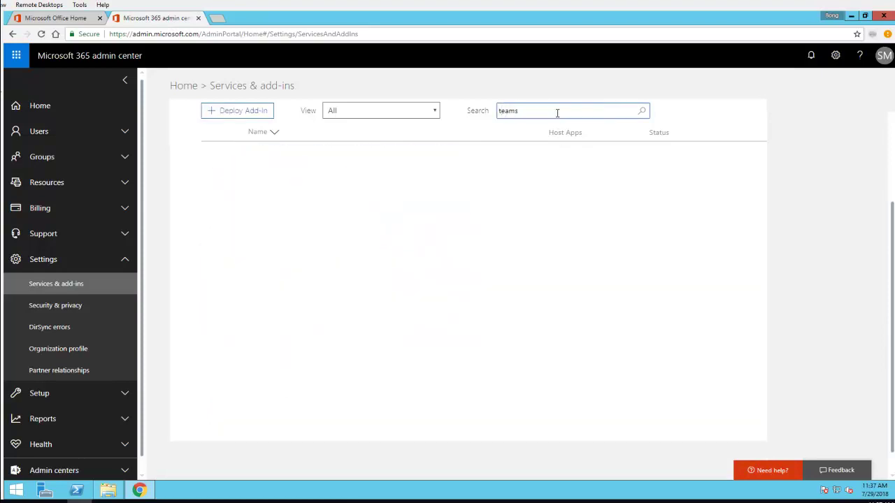
pyautogui.write('s')
pyautogui.click(644, 113)
pyautogui.doubleClick(550, 114)
pyautogui.press('BackSpace')
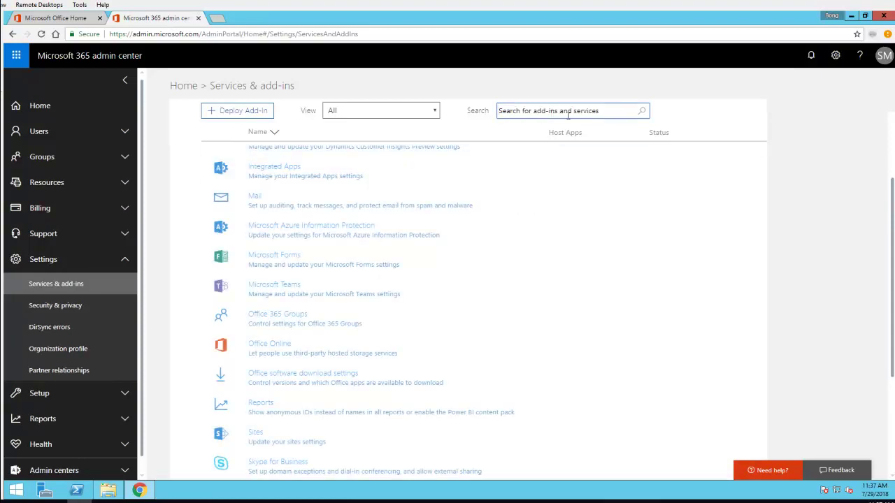
pyautogui.write('mic')
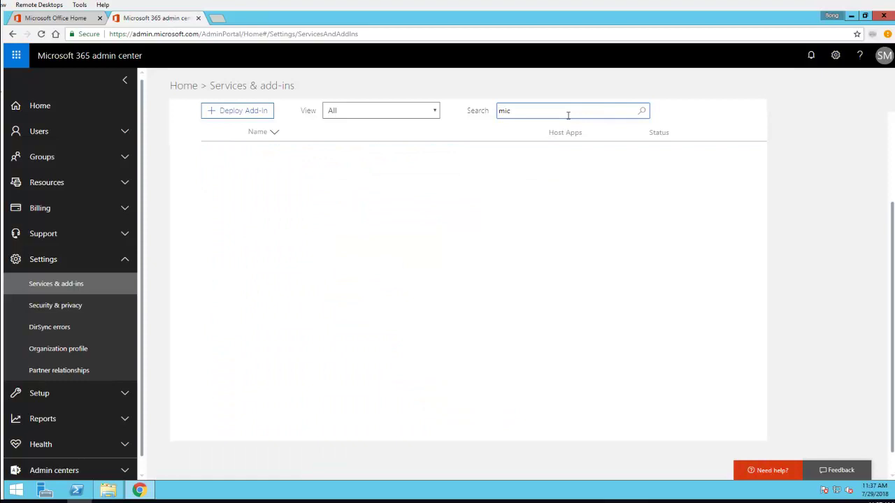
pyautogui.press('BackSpace')
pyautogui.press('BackSpace')
pyautogui.press('BackSpace')
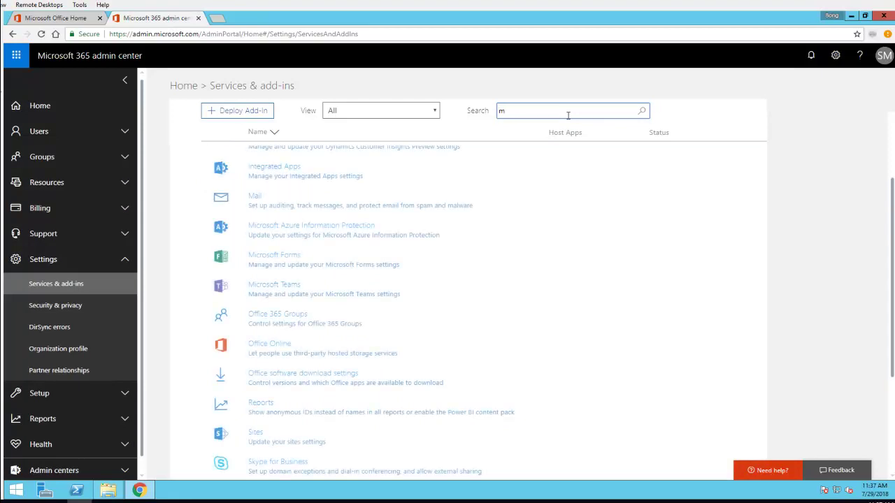
# Open the Microsoft Teams settings and expand the General and Email integration sections of the tenant-wide settings
pyautogui.click(279, 297)
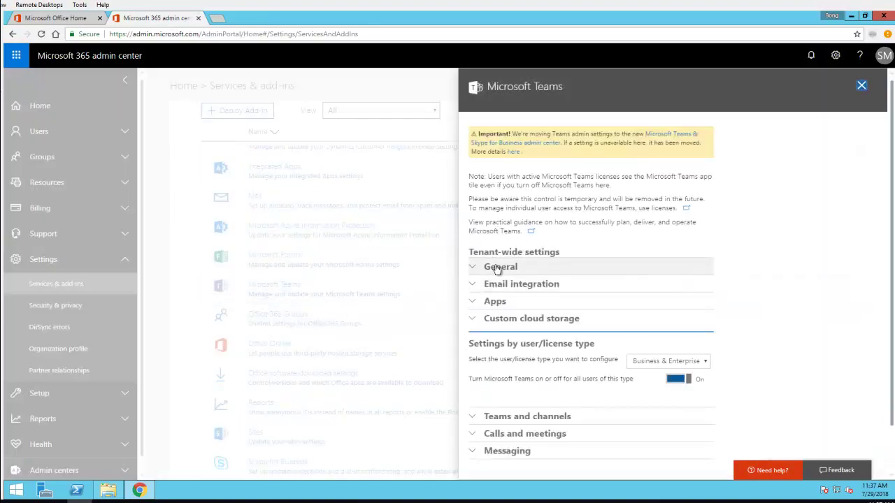
pyautogui.click(474, 271)
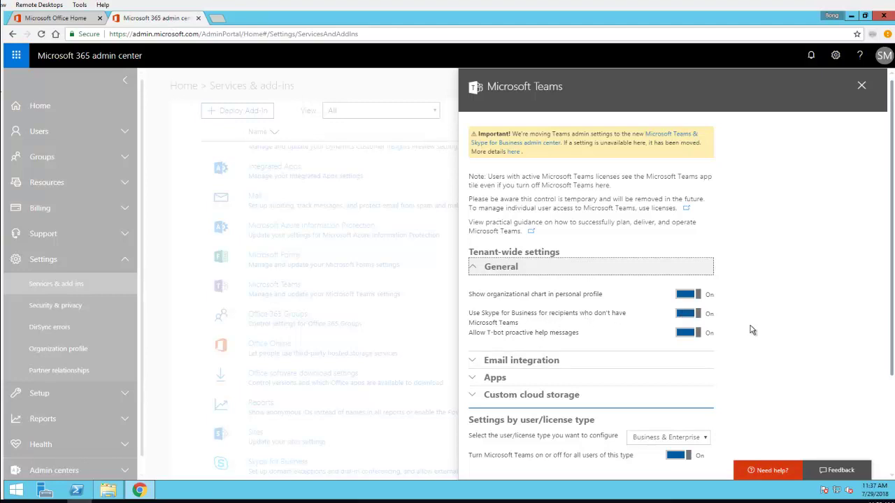
pyautogui.scroll(-1, 748, 329)
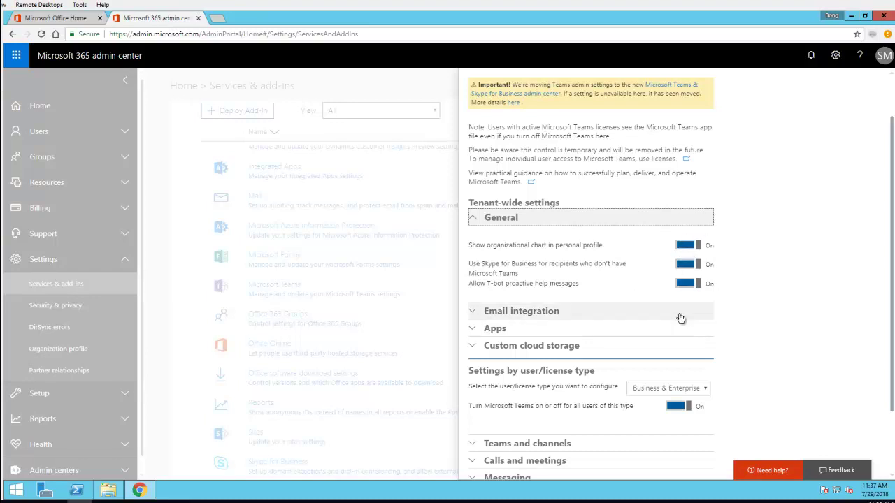
pyautogui.scroll(-1, 681, 319)
pyautogui.click(476, 265)
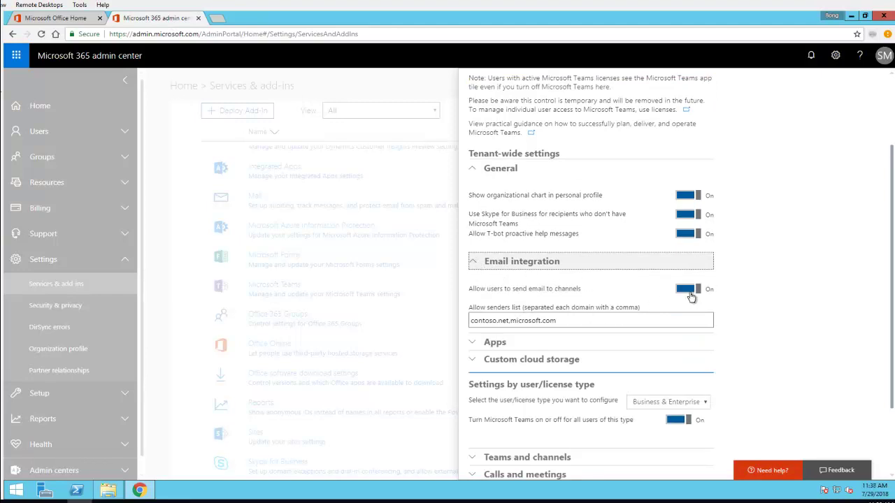
# Expand the Apps section and review the default apps list and the external apps options
pyautogui.scroll(-1, 690, 297)
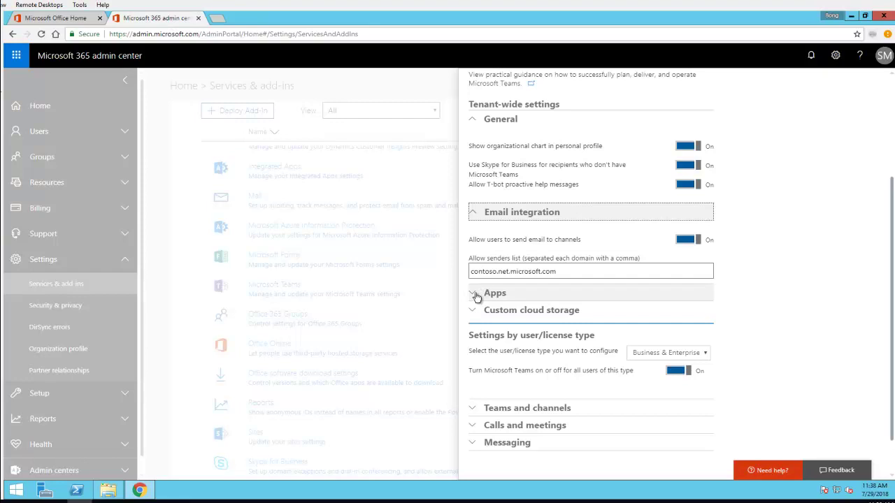
pyautogui.click(479, 294)
pyautogui.scroll(-1, 663, 312)
pyautogui.scroll(-1, 662, 313)
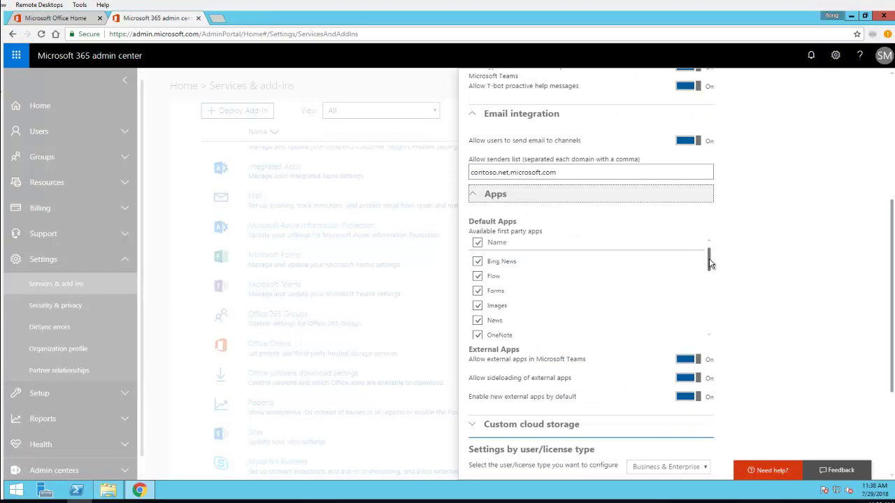
pyautogui.moveTo(710, 264); pyautogui.dragTo(702, 233)
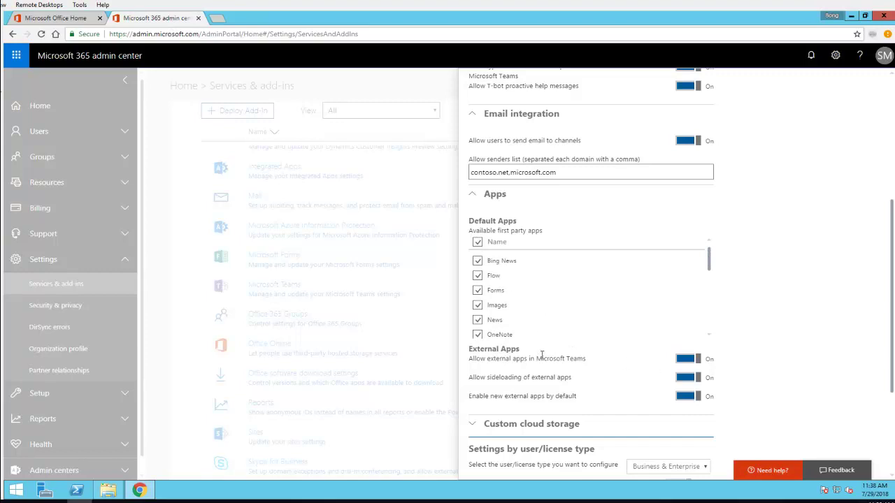
pyautogui.scroll(-2, 643, 357)
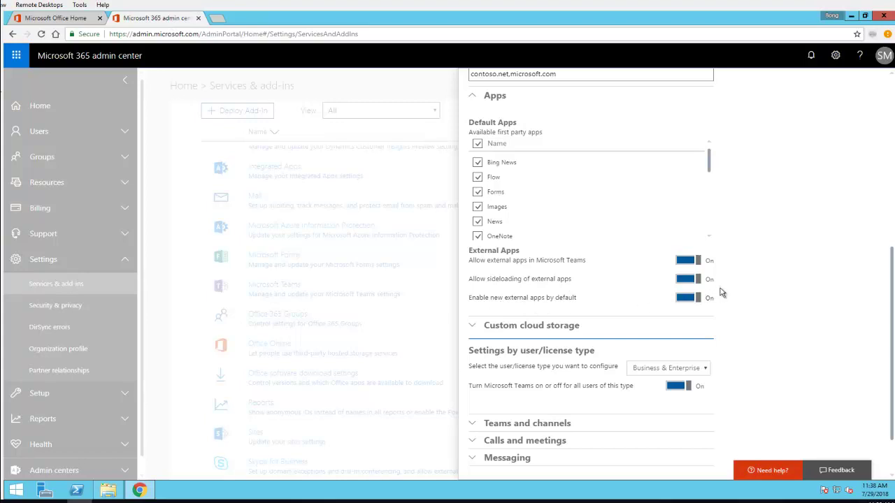
pyautogui.scroll(-2, 713, 286)
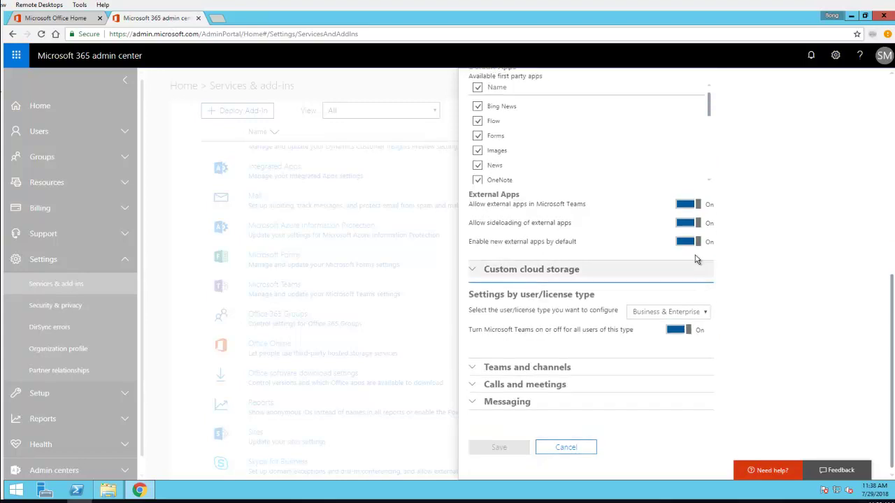
# Expand the Custom cloud storage section and review the available storage providers
pyautogui.click(476, 275)
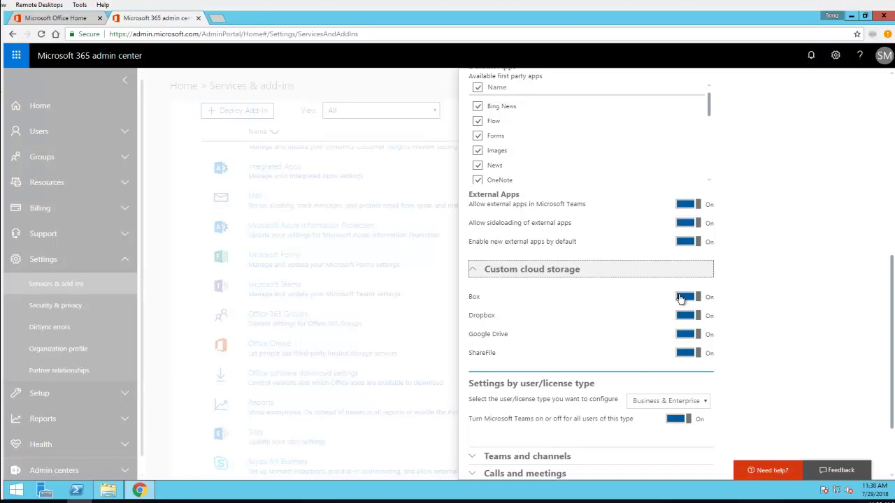
pyautogui.scroll(-2, 752, 357)
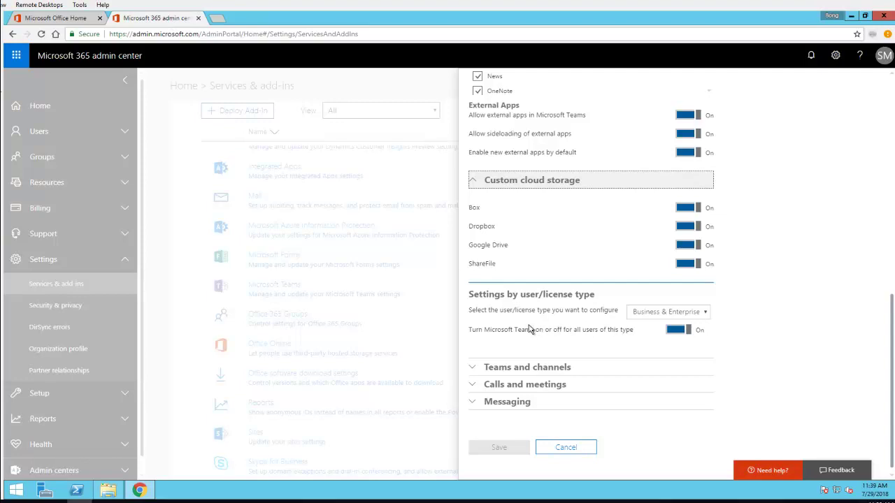
# Set the user/license type to configure to Guest
pyautogui.click(708, 313)
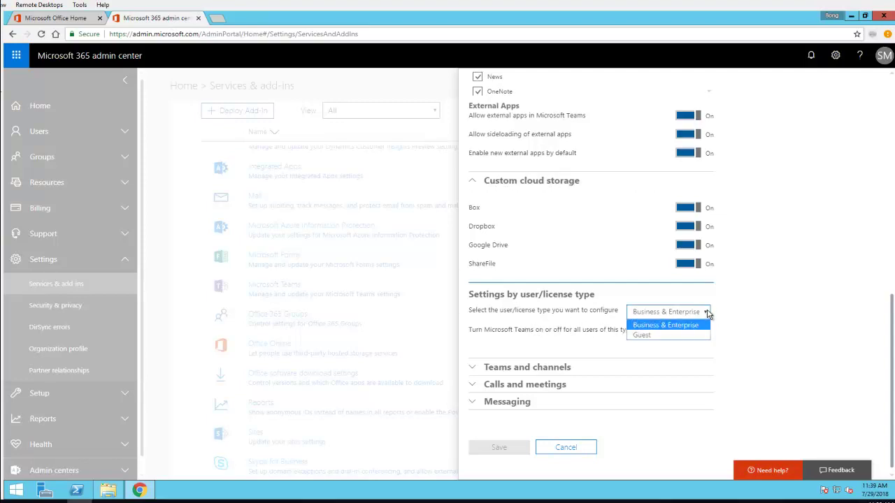
pyautogui.click(777, 307)
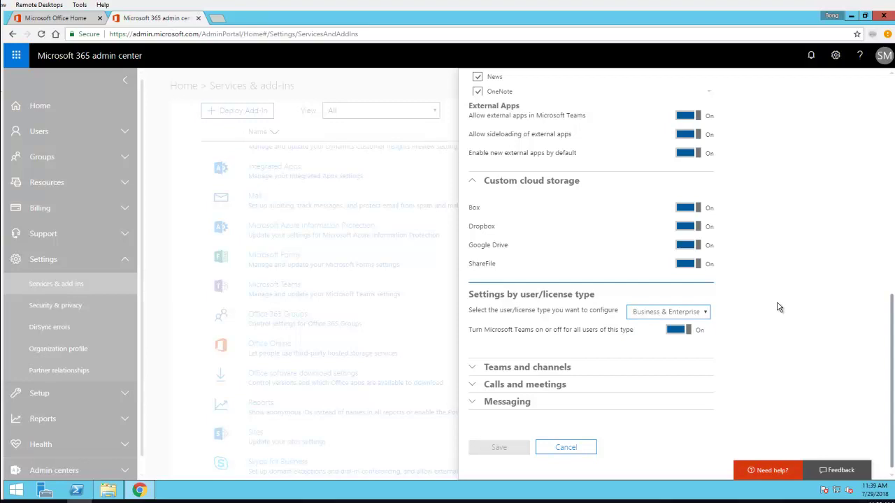
pyautogui.click(705, 316)
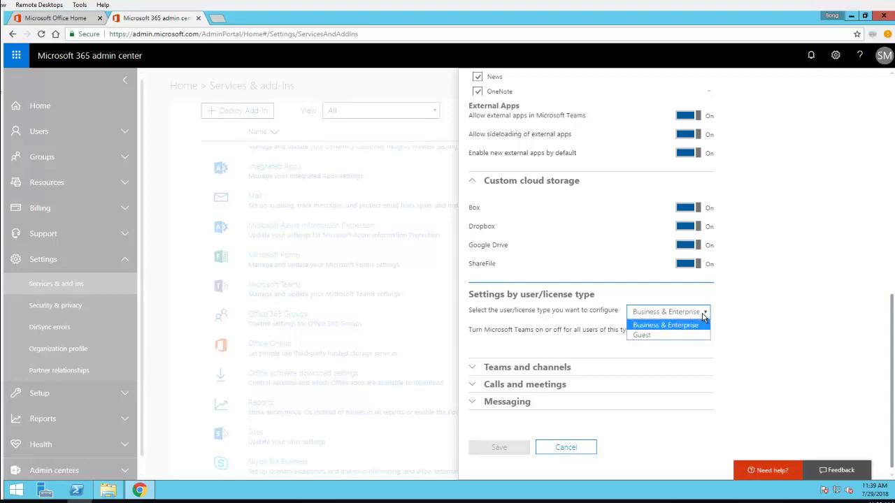
pyautogui.click(755, 311)
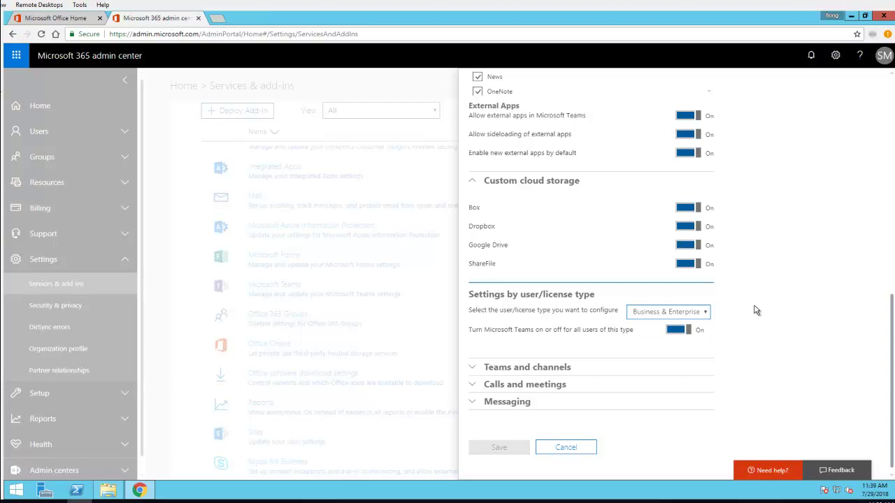
pyautogui.click(681, 314)
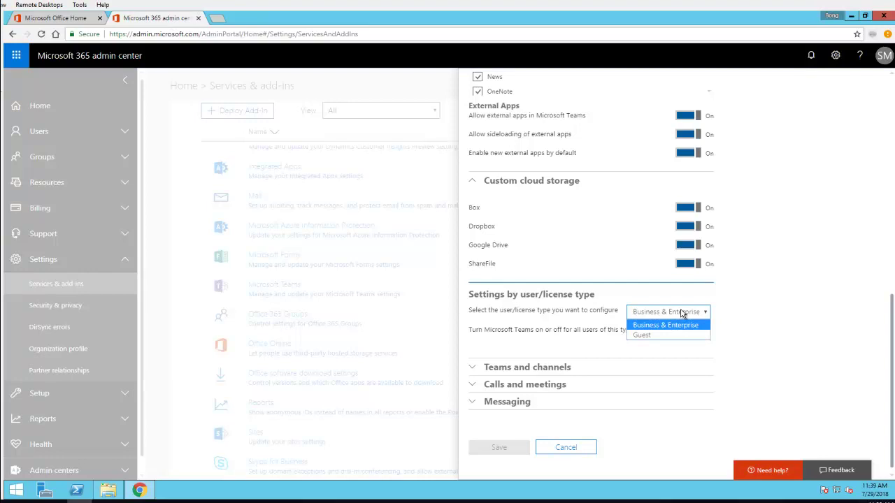
pyautogui.click(655, 336)
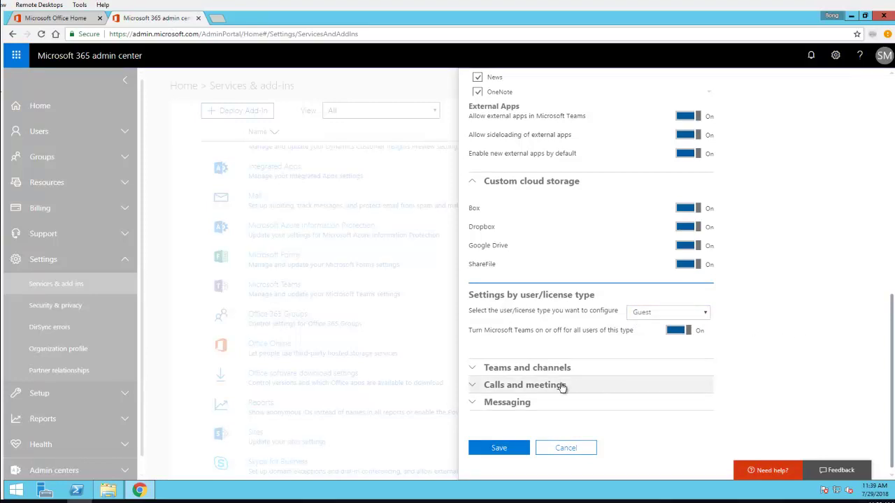
# Expand the Teams and channels section and review the settings for the Guest user type
pyautogui.click(478, 372)
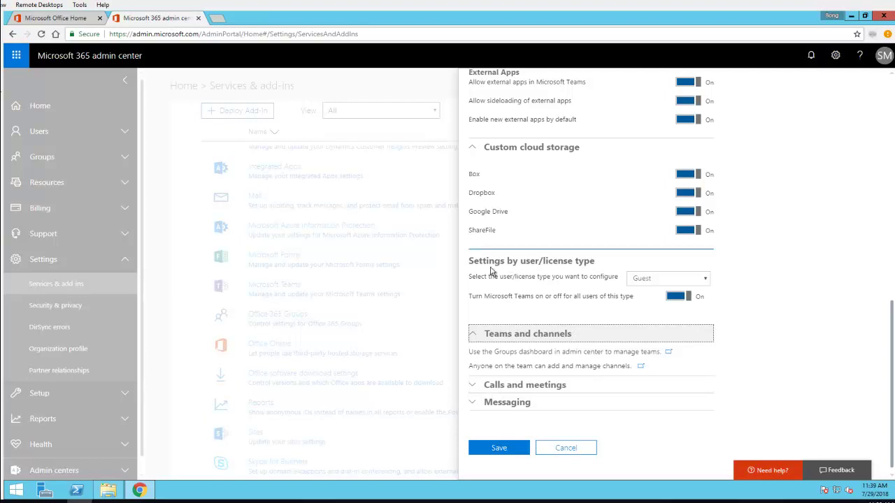
pyautogui.moveTo(469, 262); pyautogui.dragTo(720, 295)
pyautogui.click(669, 279)
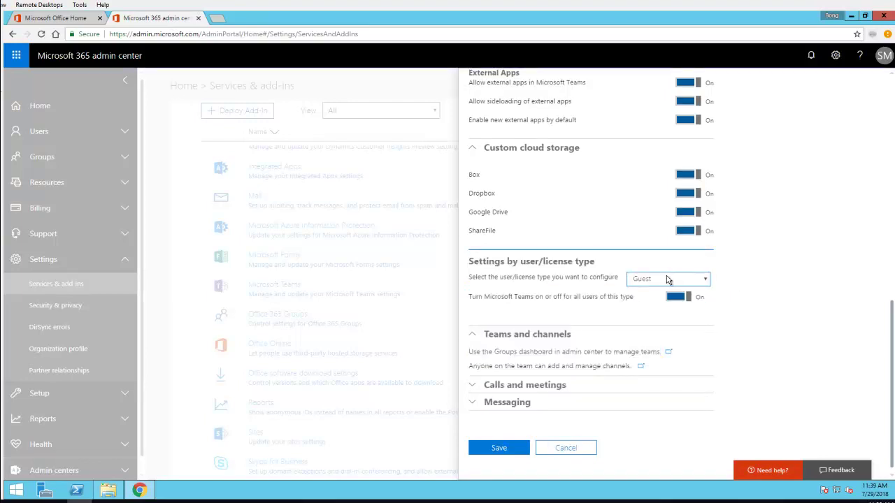
# Expand the Calls and meetings and Messaging sections and review their settings for the Guest user type
pyautogui.click(797, 333)
pyautogui.click(475, 387)
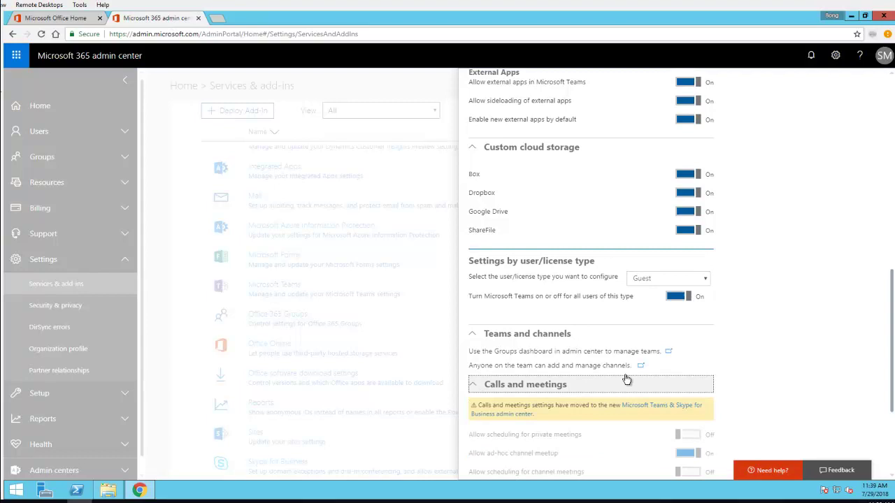
pyautogui.scroll(-2, 774, 361)
pyautogui.scroll(-1, 751, 330)
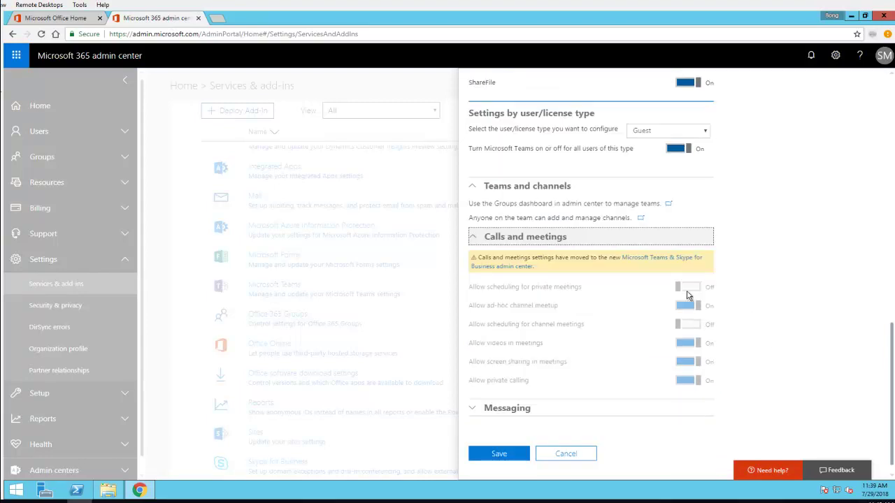
pyautogui.click(475, 411)
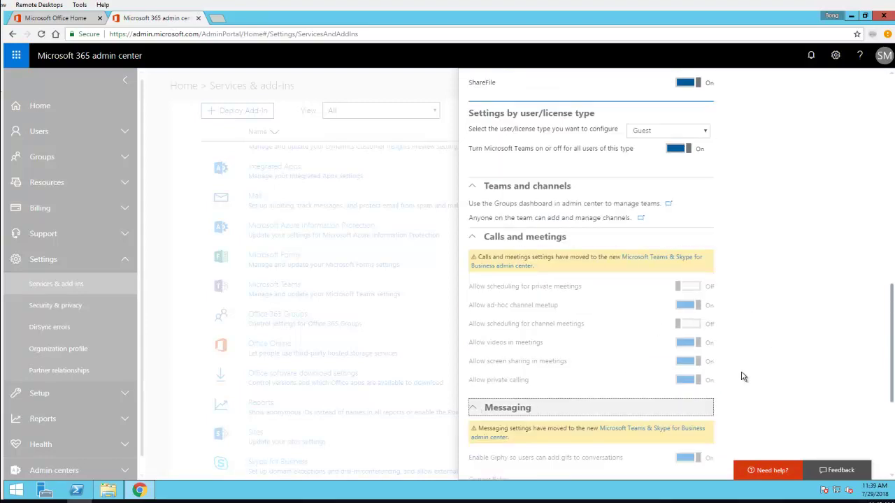
pyautogui.scroll(-3, 746, 374)
# Review the user/license type selection and the option turning Microsoft Teams on or off for all users of that type
pyautogui.scroll(10, 749, 360)
pyautogui.scroll(-3, 759, 349)
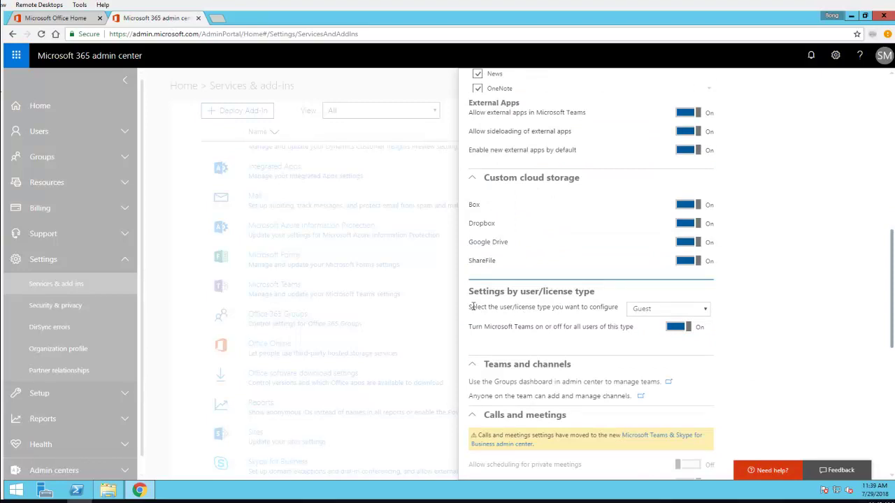
pyautogui.moveTo(473, 306); pyautogui.dragTo(600, 309)
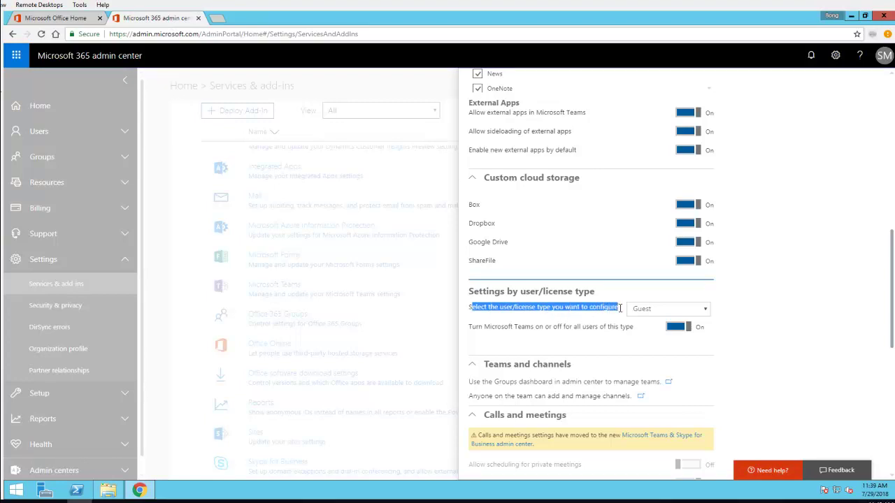
pyautogui.moveTo(633, 327); pyautogui.dragTo(579, 327)
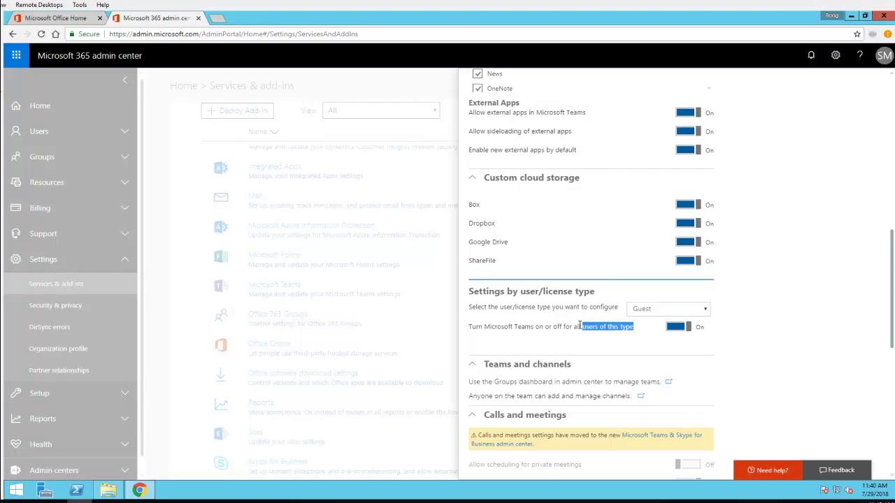
pyautogui.click(762, 314)
# Save the Microsoft Teams settings and return to the Services & add-ins list
pyautogui.scroll(-5, 776, 317)
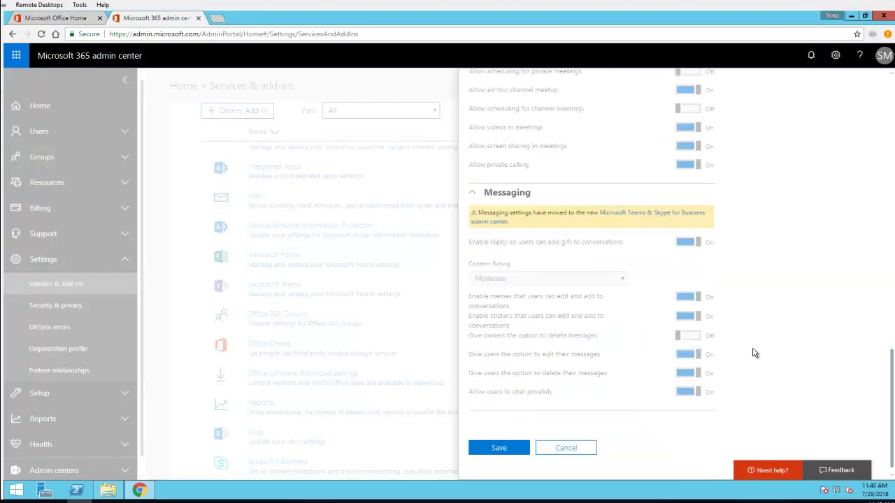
pyautogui.click(514, 448)
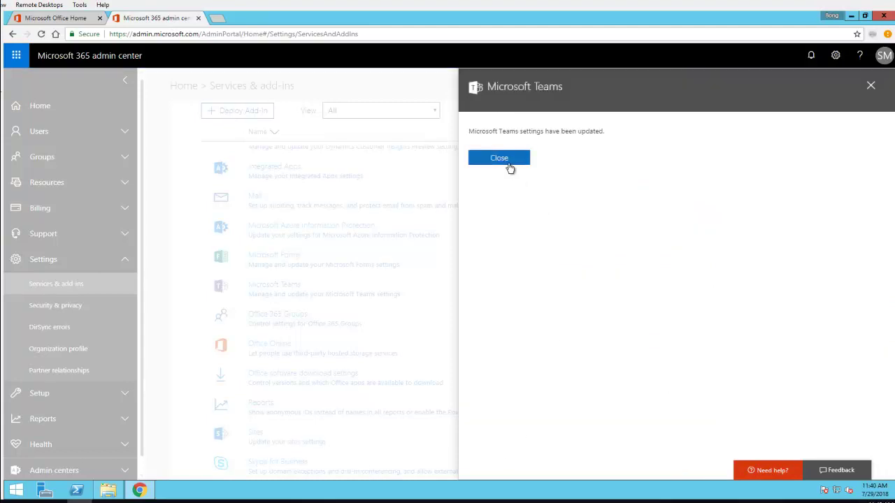
pyautogui.click(498, 159)
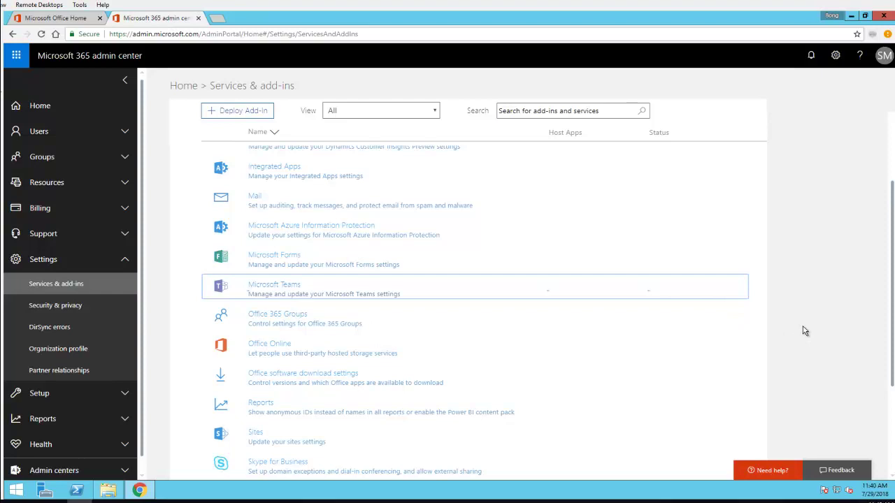
pyautogui.scroll(-3, 804, 329)
pyautogui.scroll(2, 810, 319)
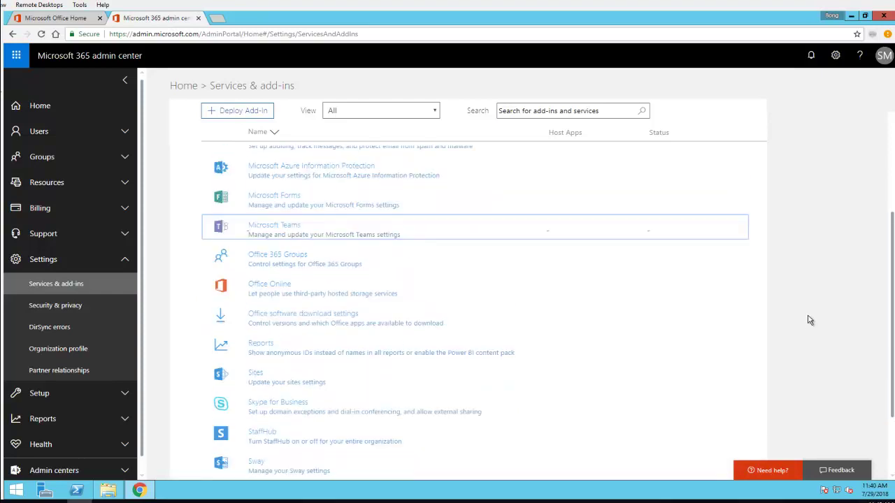
pyautogui.scroll(3, 810, 320)
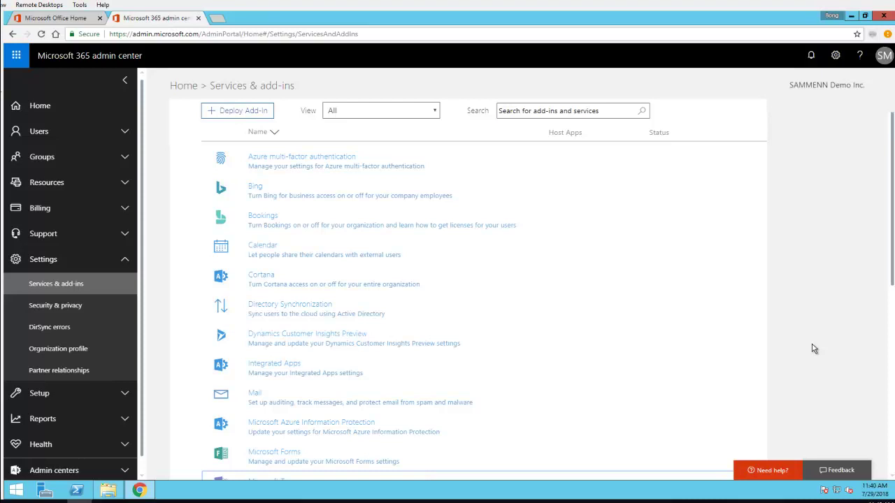
pyautogui.scroll(-3, 805, 349)
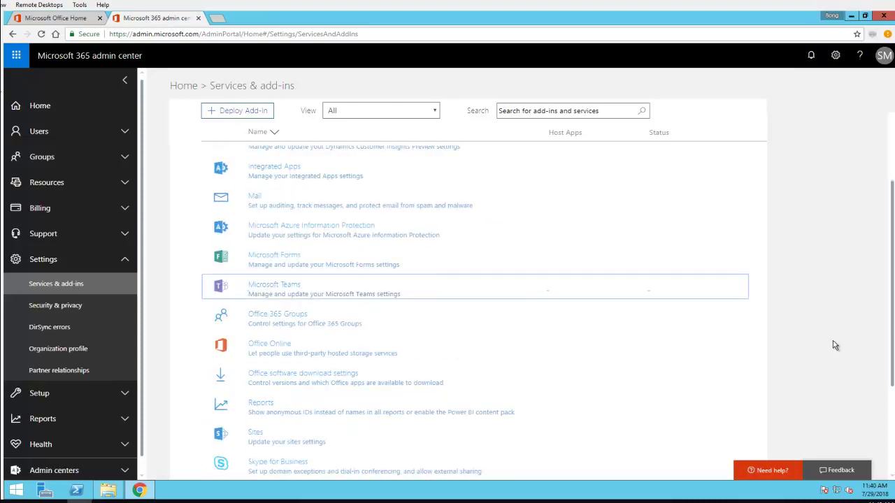